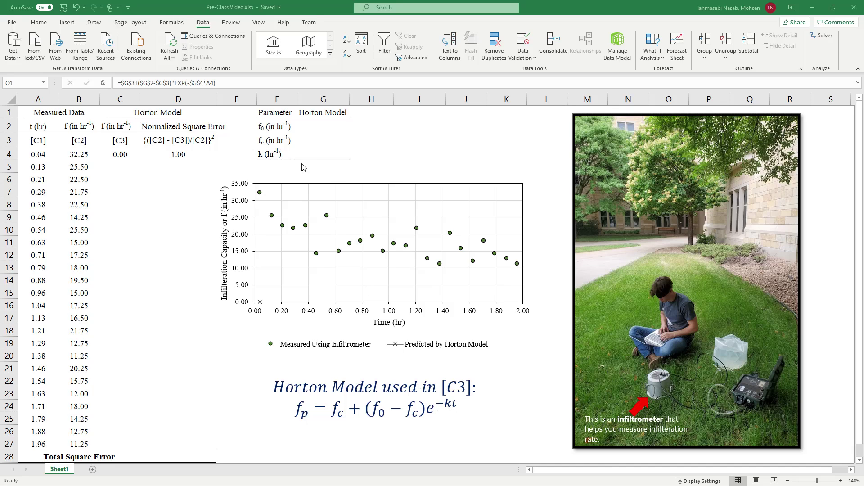
Step: Enter the Horton parameters f0 = 10, fc = 5 and k = 1 in G2:G4, giving 9.80 in C4
{"action": "left_click_drag", "start_coordinate": [317, 128], "coordinate": [323, 154]}
{"action": "left_click", "coordinate": [377, 144]}
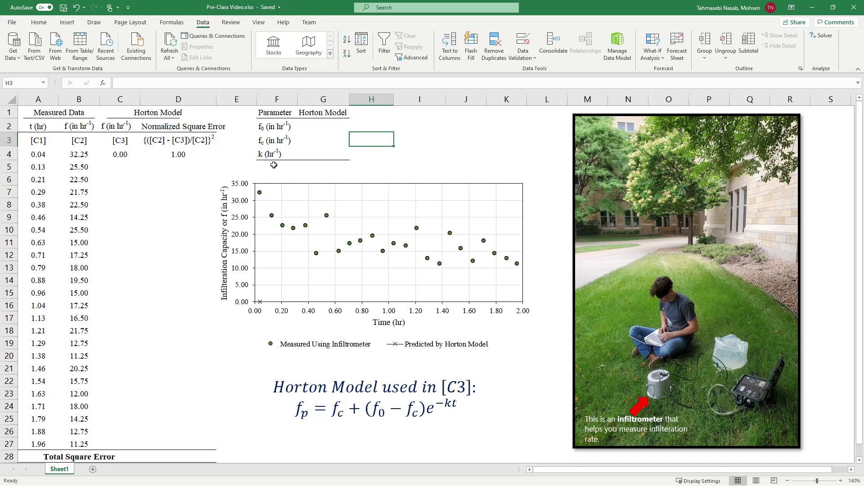
{"action": "left_click", "coordinate": [327, 129]}
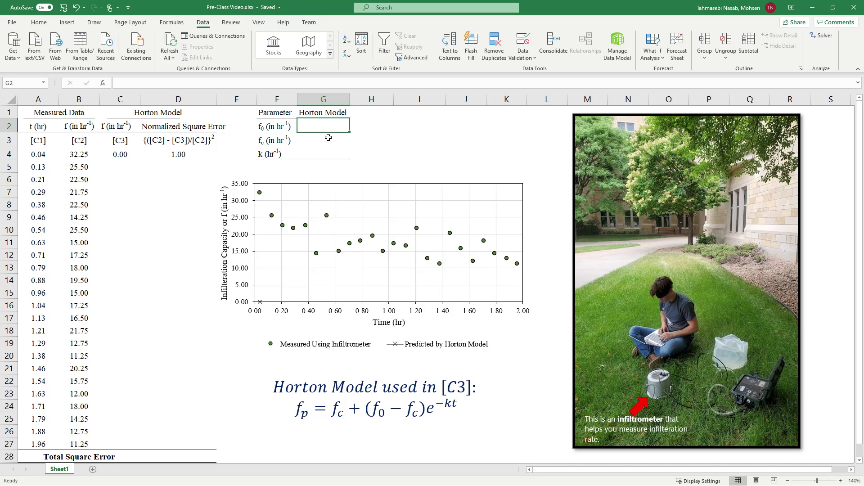
{"action": "type", "text": "10"}
{"action": "key", "text": "Return"}
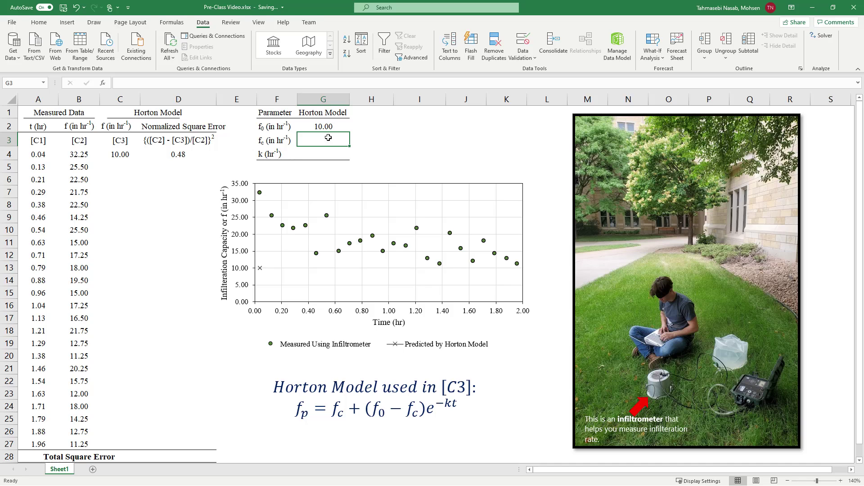
{"action": "type", "text": "5"}
{"action": "key", "text": "Return"}
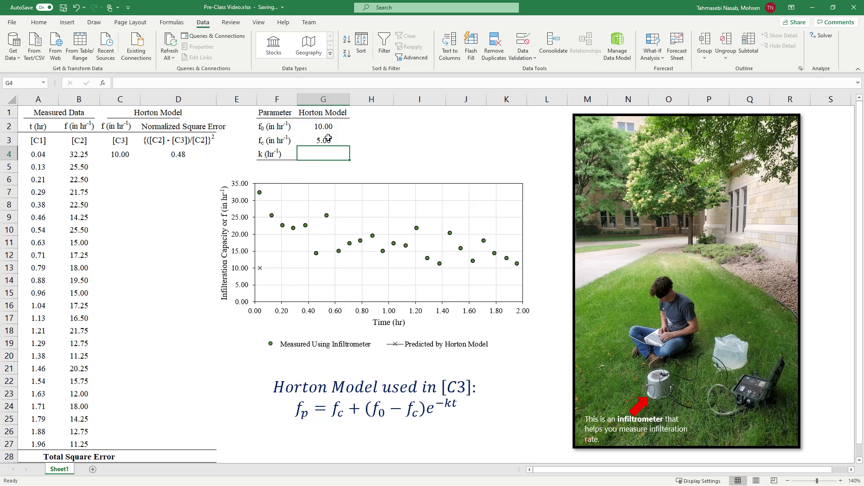
{"action": "type", "text": "1"}
{"action": "key", "text": "Return"}
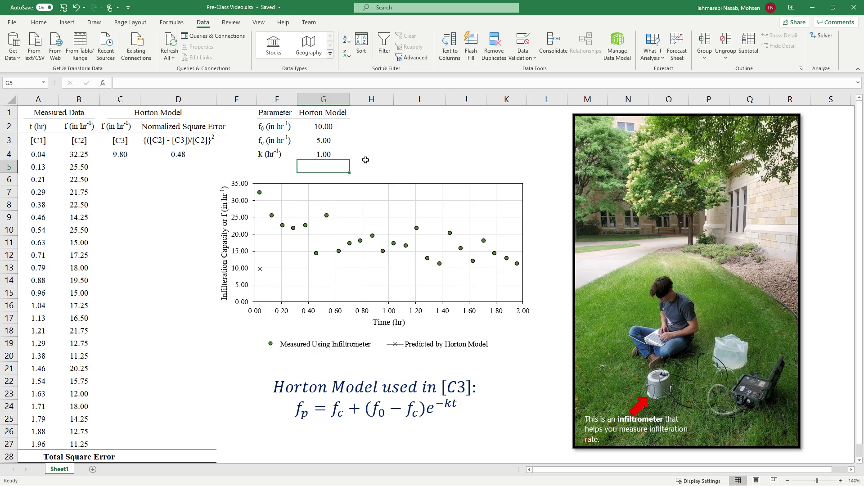
{"action": "left_click", "coordinate": [121, 158]}
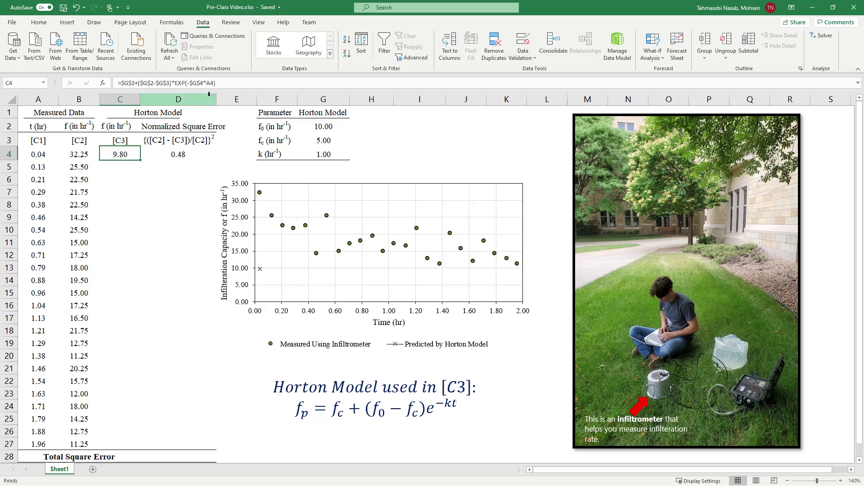
Step: Copy C4's Horton formula down to C27 (9.80 to 5.70) and check the predicted curve on the chart
{"action": "left_click", "coordinate": [233, 83]}
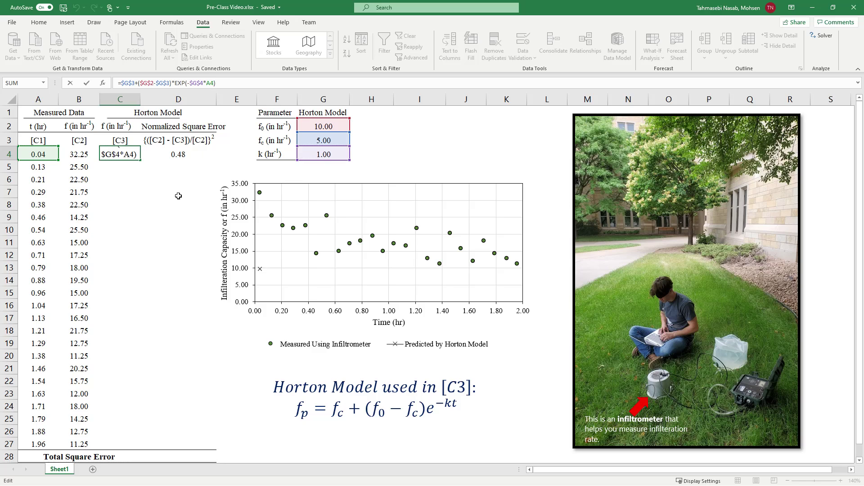
{"action": "key", "text": "Return"}
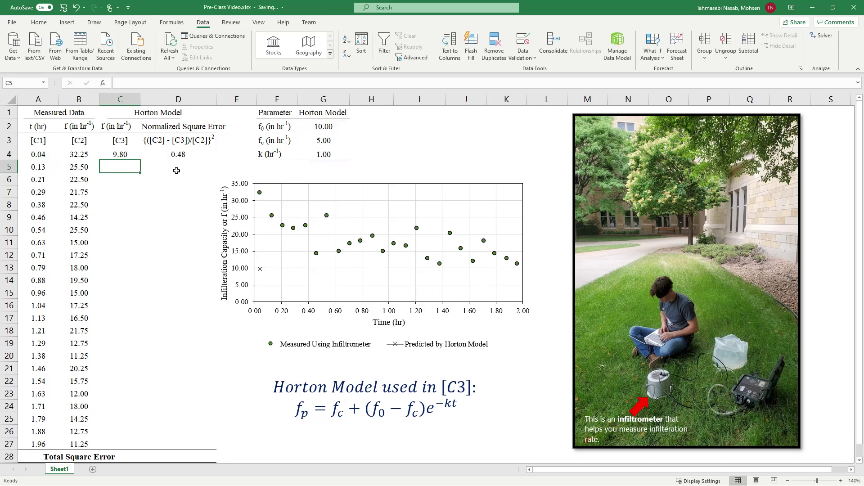
{"action": "left_click", "coordinate": [132, 154]}
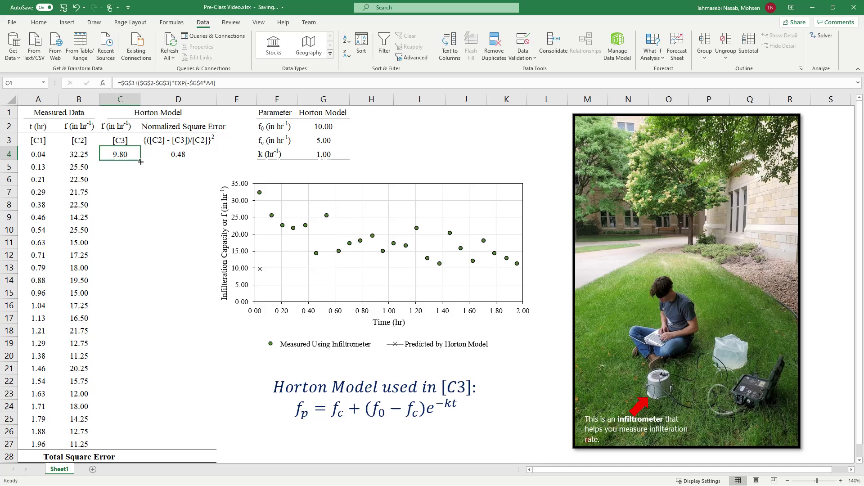
{"action": "left_click_drag", "start_coordinate": [138, 162], "coordinate": [108, 448]}
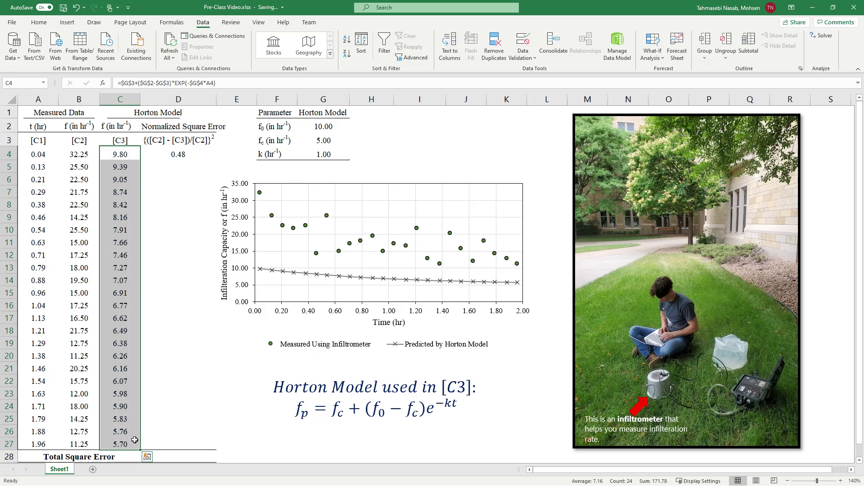
{"action": "left_click", "coordinate": [301, 275]}
{"action": "left_click", "coordinate": [301, 274]}
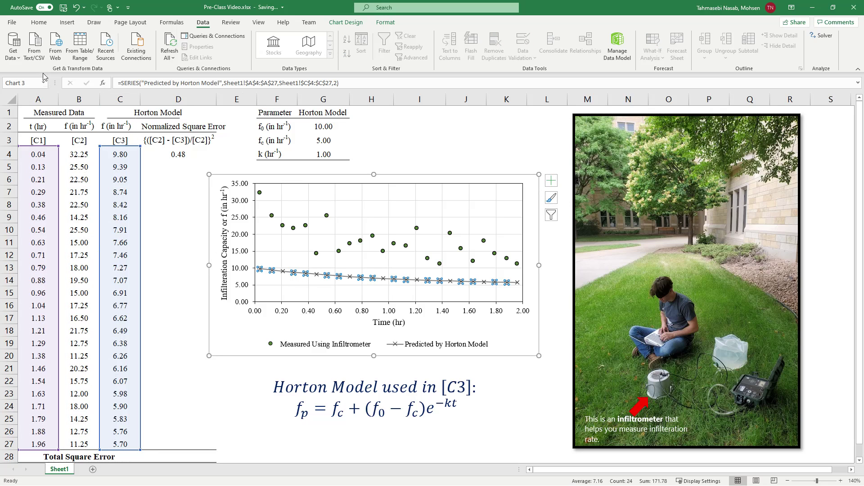
{"action": "left_click", "coordinate": [187, 331]}
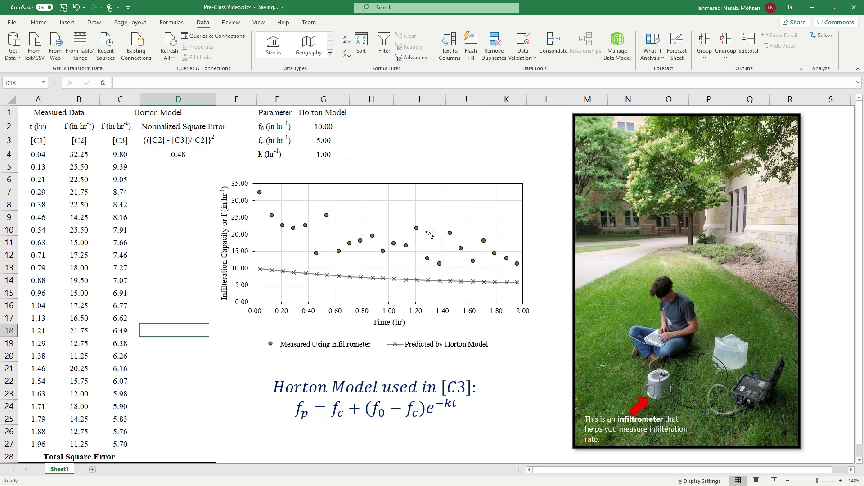
Step: Try f0 = 20, then f0 = 30, so predictions start at 29.02 and D4's error drops to 0.01
{"action": "left_click", "coordinate": [322, 126]}
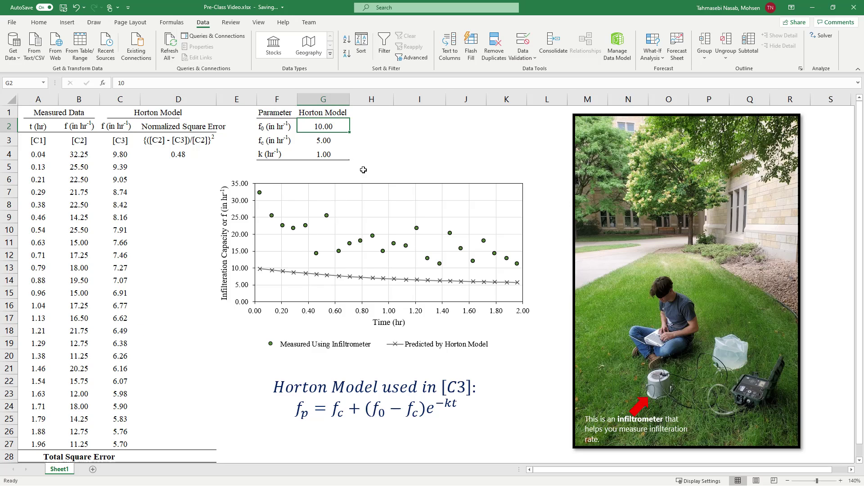
{"action": "type", "text": "20"}
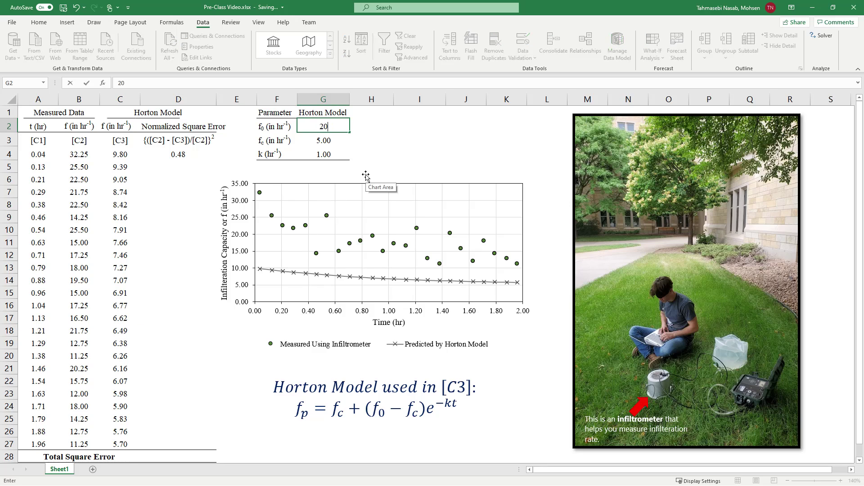
{"action": "key", "text": "Return"}
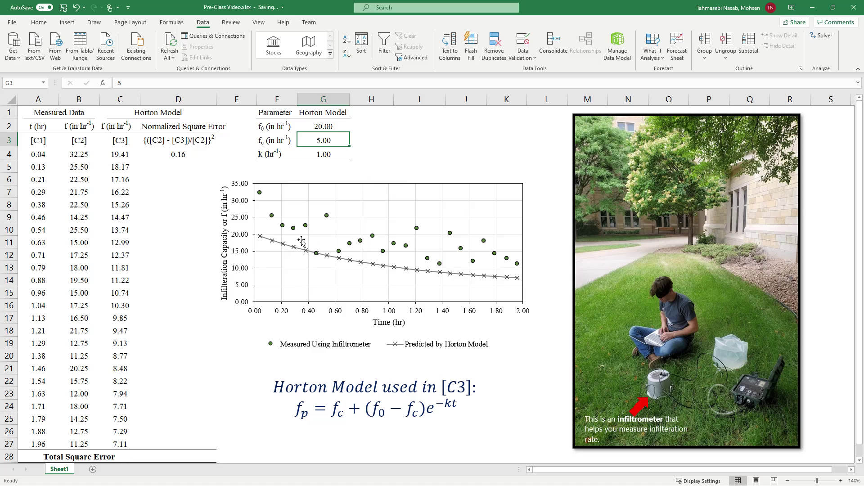
{"action": "left_click", "coordinate": [333, 133]}
{"action": "type", "text": "30"}
{"action": "key", "text": "Return"}
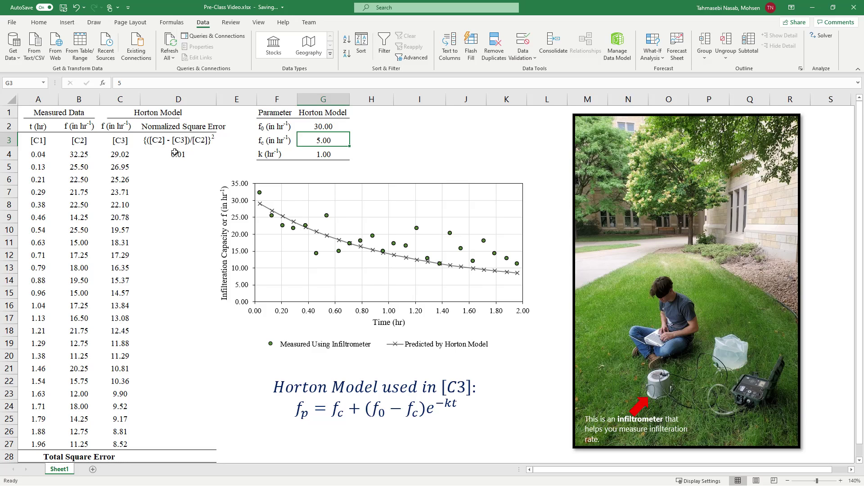
{"action": "left_click", "coordinate": [176, 154]}
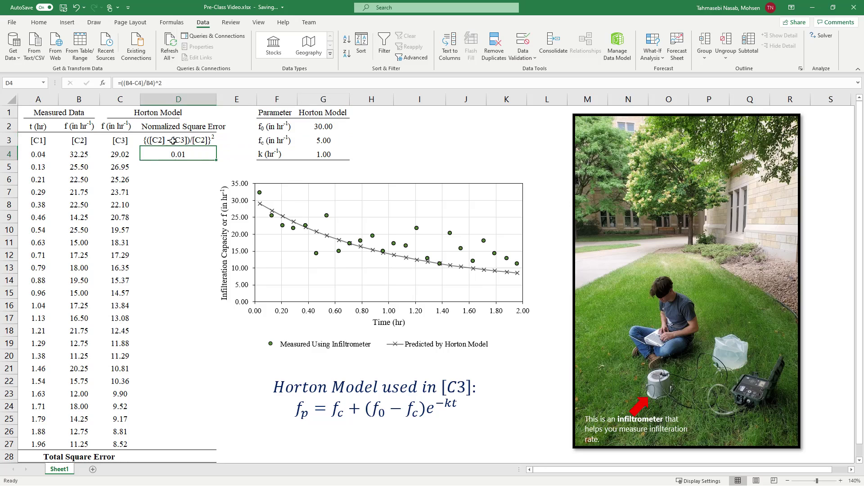
Step: Copy D4's normalized square error formula down column D to row 27
{"action": "left_click", "coordinate": [181, 89]}
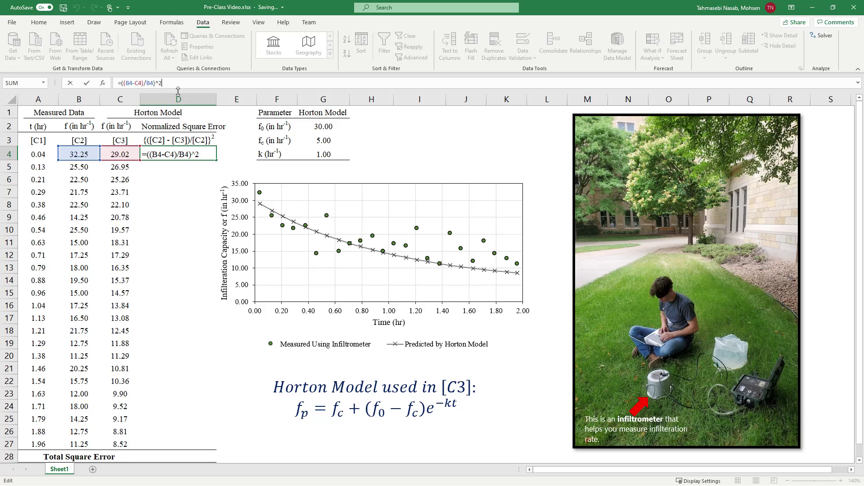
{"action": "key", "text": "Return"}
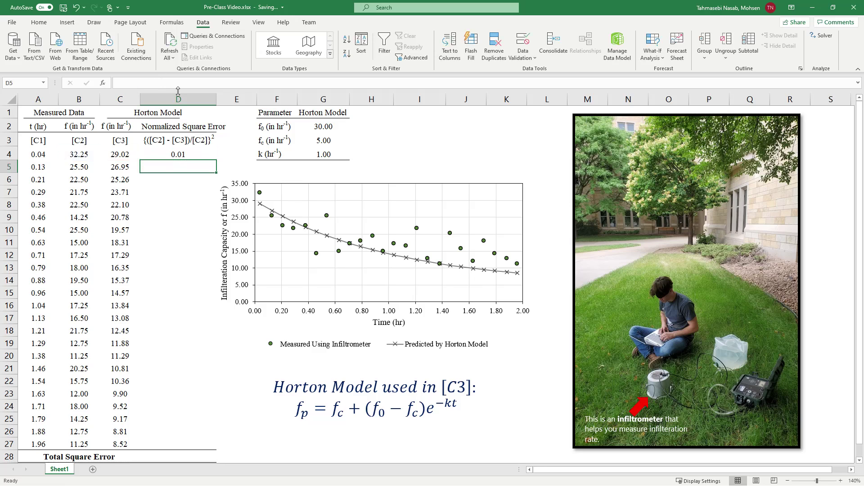
{"action": "left_click", "coordinate": [180, 153]}
{"action": "left_click_drag", "start_coordinate": [217, 160], "coordinate": [202, 450]}
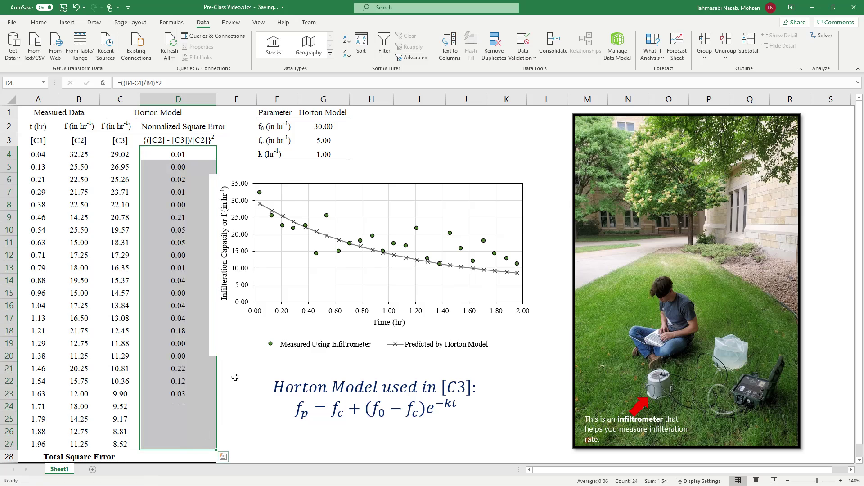
{"action": "left_click", "coordinate": [227, 393]}
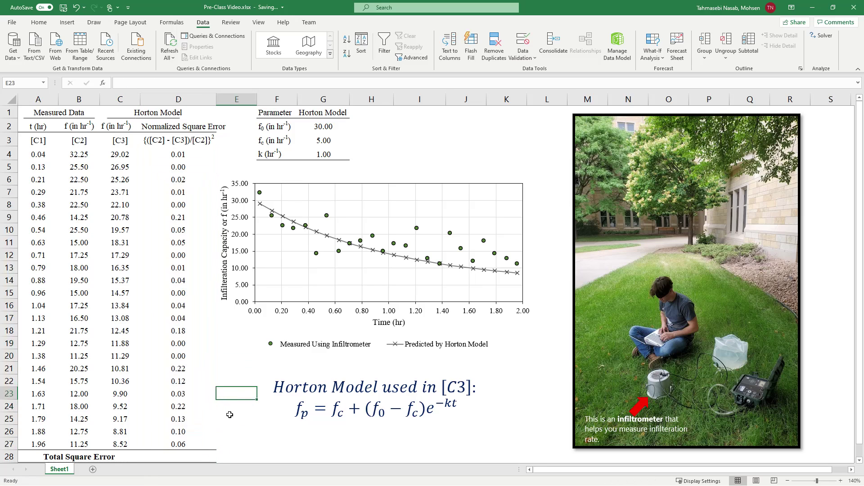
Step: Total the errors in D28 with =SUM(D4:D27), giving 1.54
{"action": "left_click", "coordinate": [190, 458]}
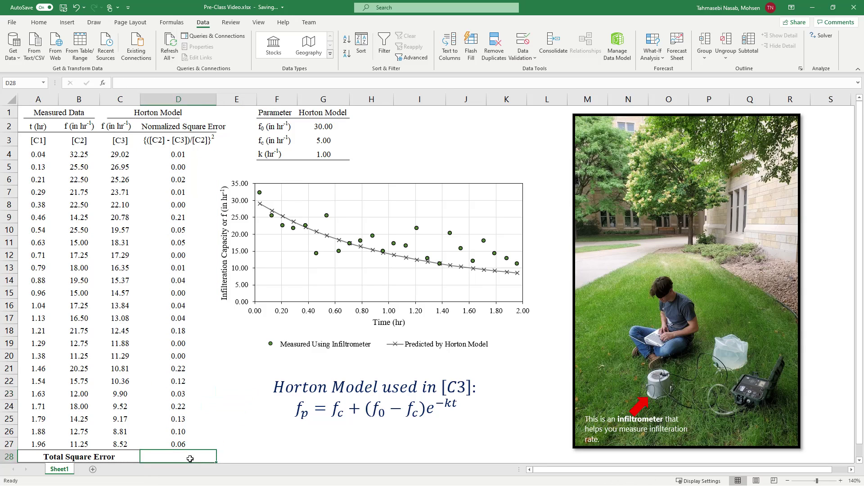
{"action": "type", "text": "sum("}
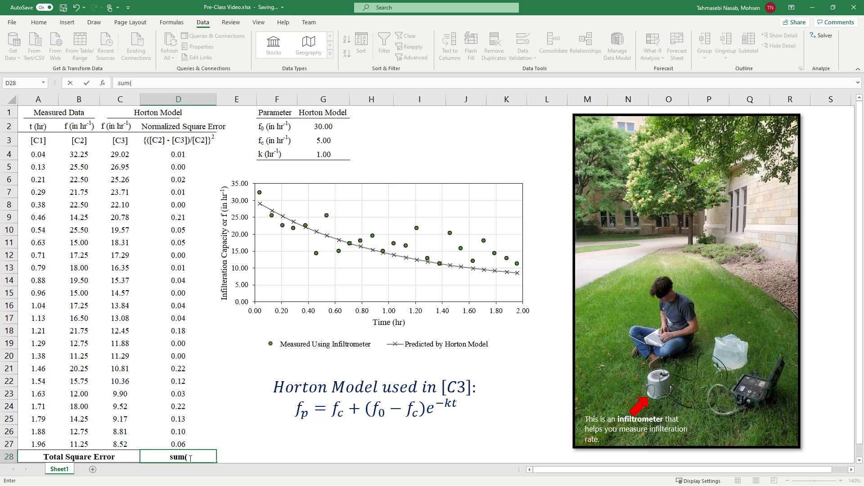
{"action": "type", "text": "=sum("}
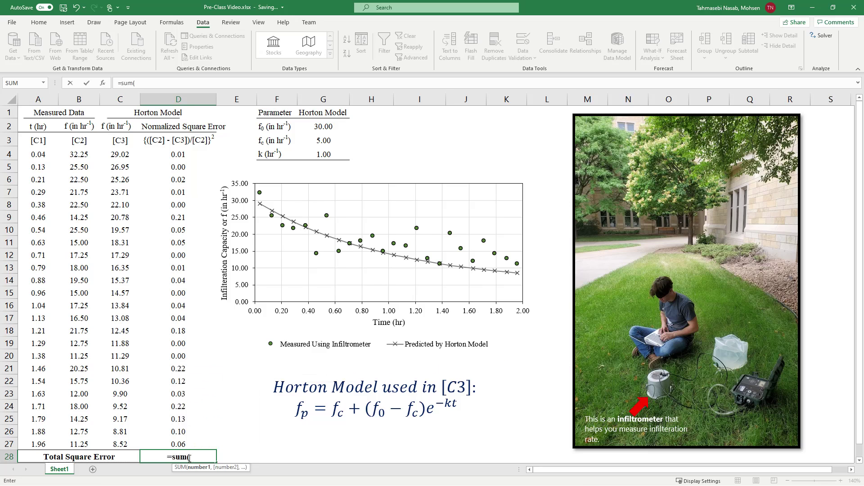
{"action": "left_click_drag", "start_coordinate": [186, 157], "coordinate": [183, 419]}
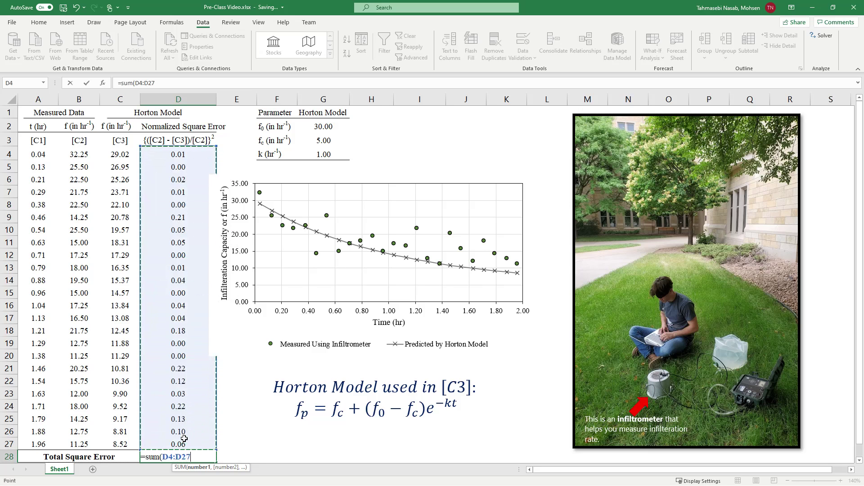
{"action": "key", "text": "Return"}
{"action": "left_click", "coordinate": [189, 446]}
{"action": "scroll", "coordinate": [190, 444], "scroll_direction": "up", "scroll_amount": 1}
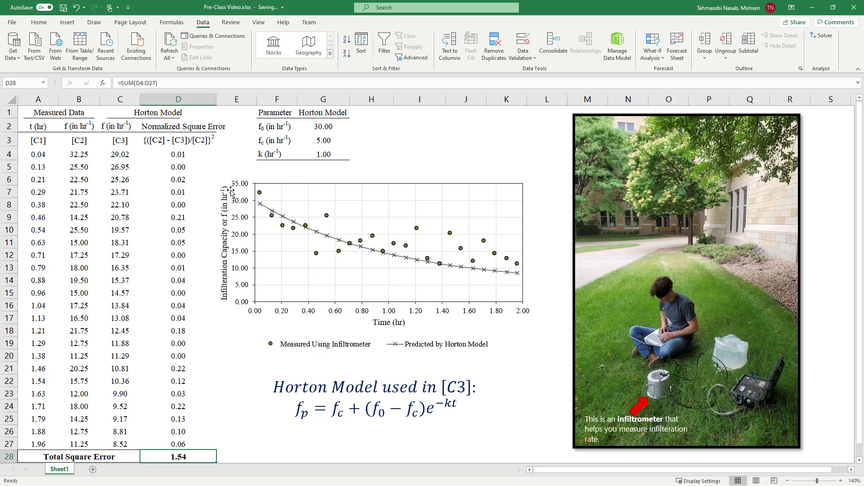
Step: Reset the f0 value in G2 to 10
{"action": "left_click", "coordinate": [322, 129]}
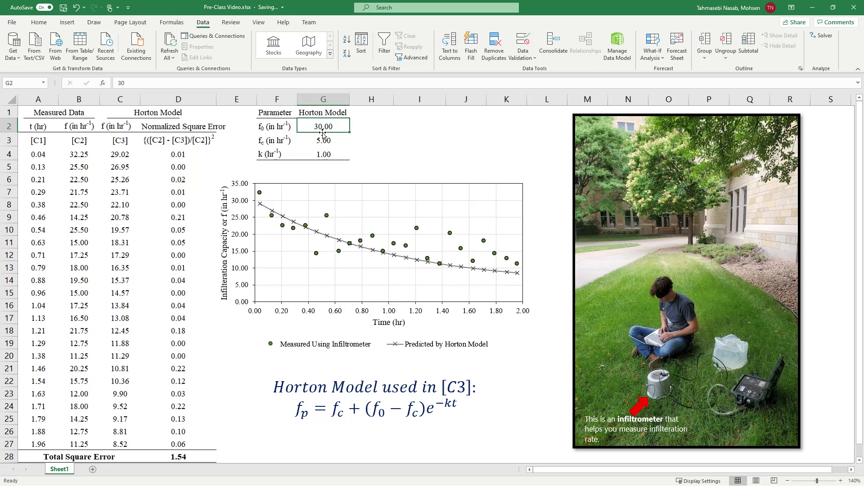
{"action": "type", "text": "10"}
{"action": "key", "text": "Return"}
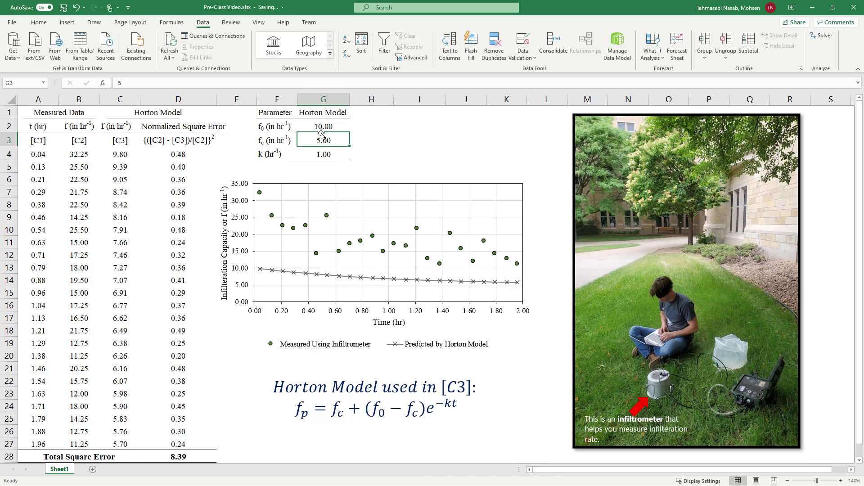
Step: Use Solver to minimize D28 by changing G2:G4, keeping f0 29.15, fc 13.22, k 2.10 (error 0.76)
{"action": "left_click", "coordinate": [194, 455]}
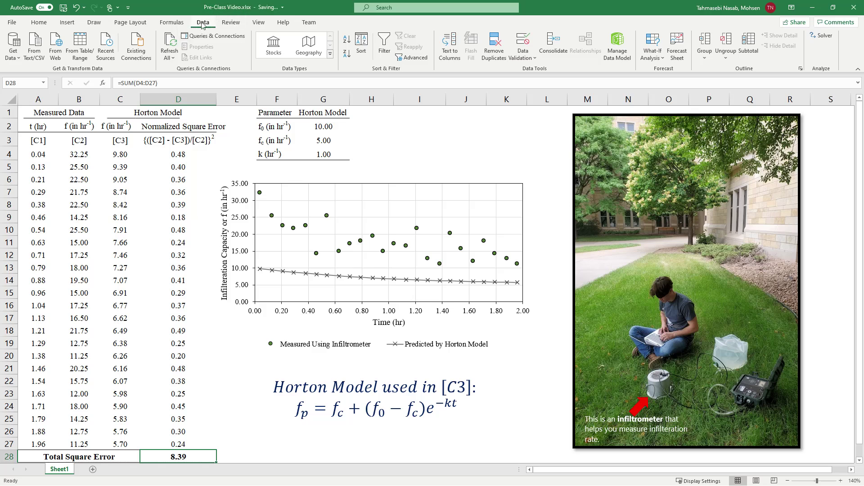
{"action": "left_click", "coordinate": [831, 36]}
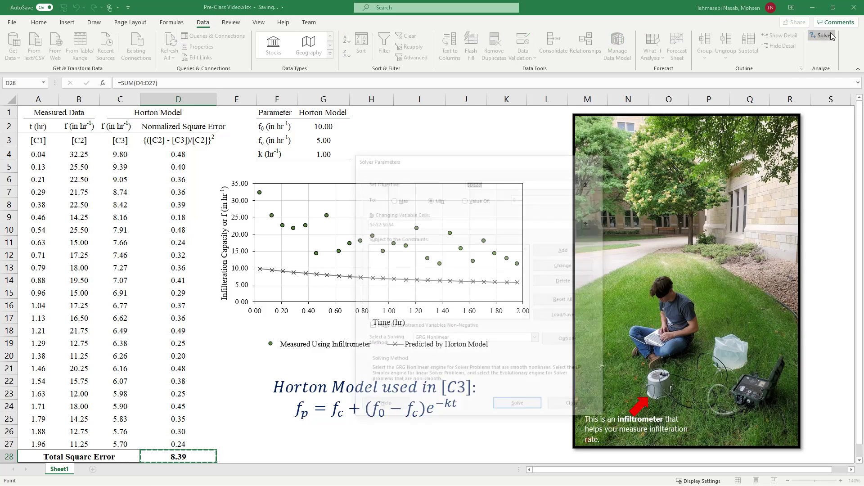
{"action": "left_click", "coordinate": [494, 182]}
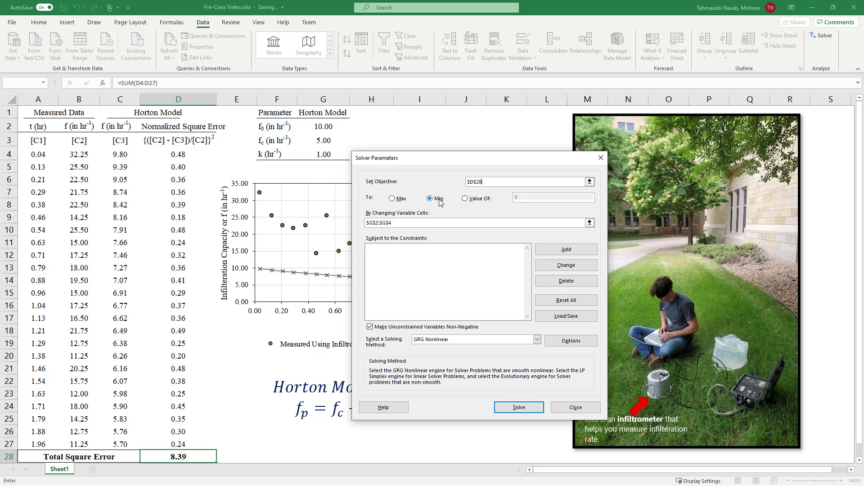
{"action": "left_click", "coordinate": [515, 414]}
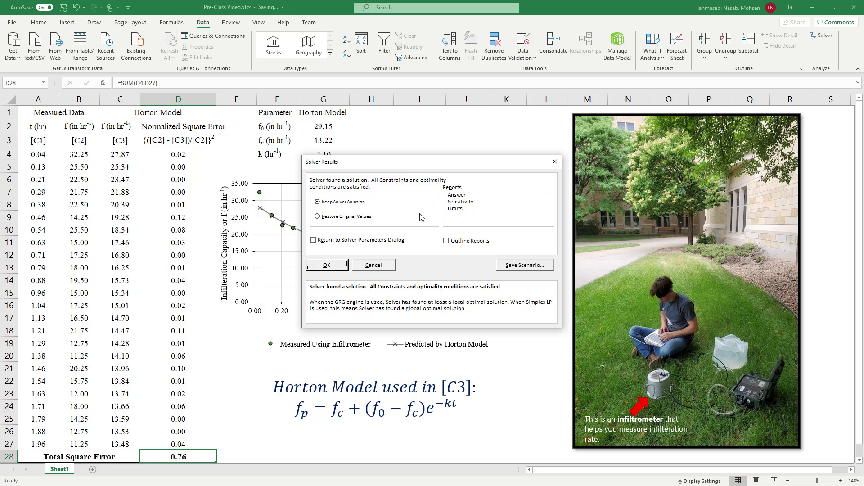
{"action": "left_click", "coordinate": [333, 265]}
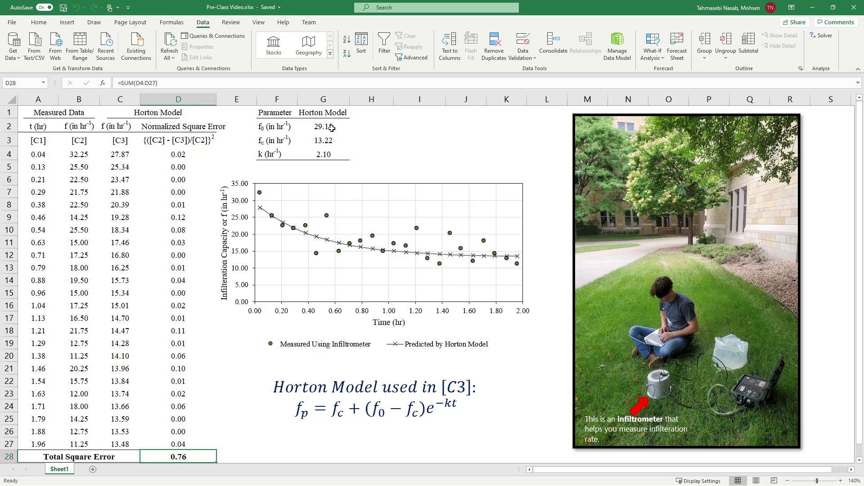
{"action": "left_click_drag", "start_coordinate": [331, 141], "coordinate": [331, 152]}
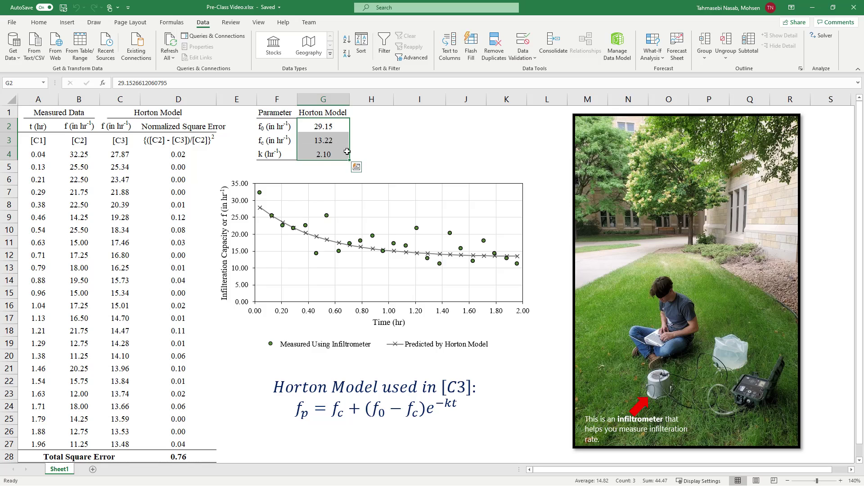
{"action": "left_click", "coordinate": [365, 152]}
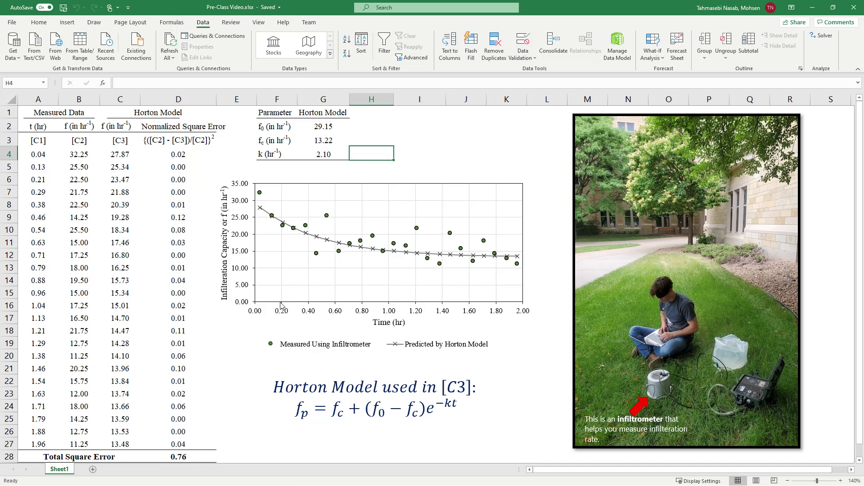
{"action": "left_click_drag", "start_coordinate": [315, 126], "coordinate": [327, 152]}
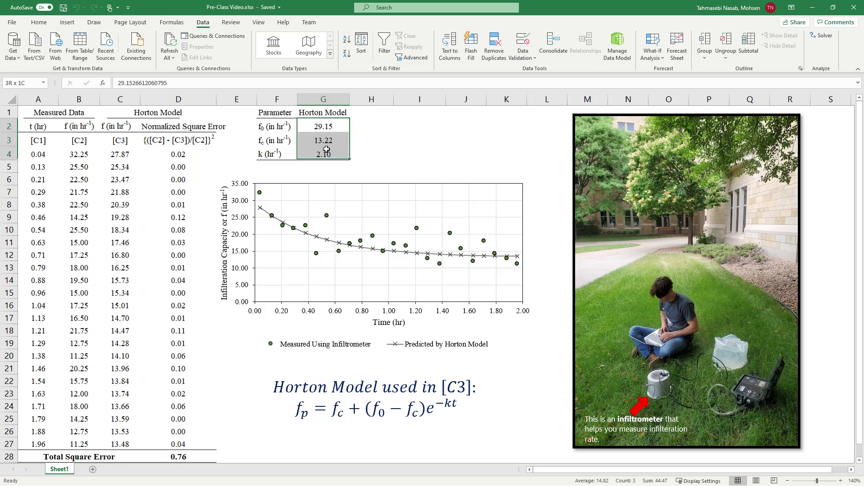
{"action": "left_click", "coordinate": [372, 154]}
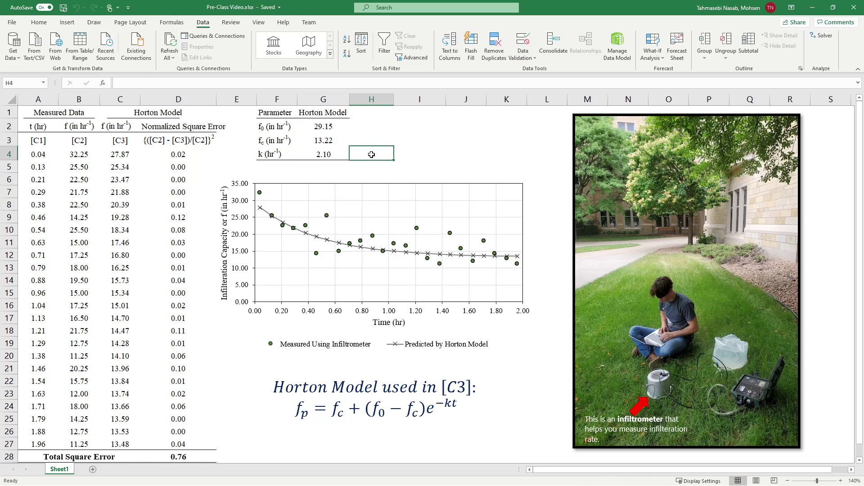